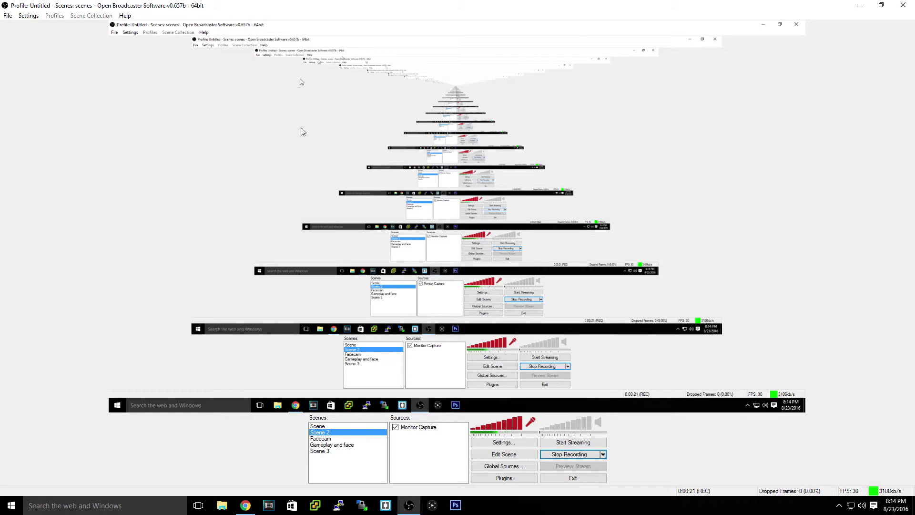
Step: Review the video, broadcast and encoding settings, then copy Scene 2 into a new Scene 4
click(504, 442)
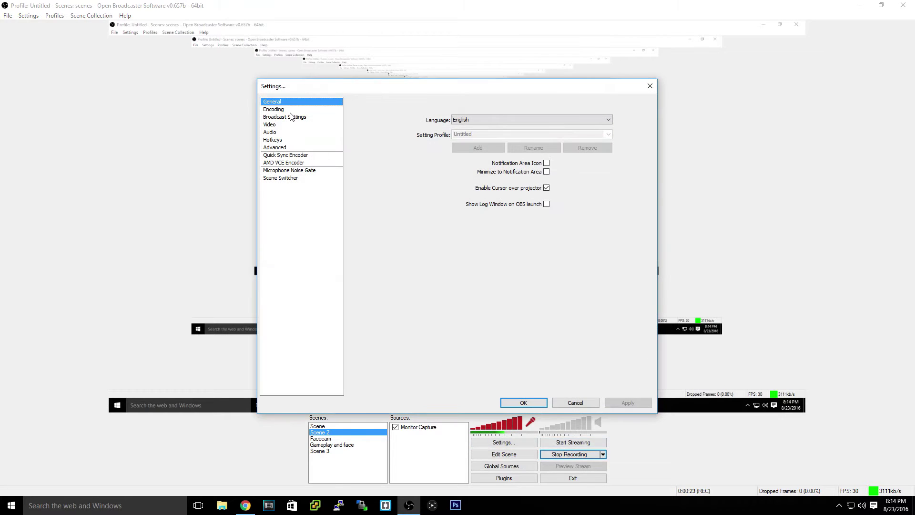
click(270, 124)
click(295, 119)
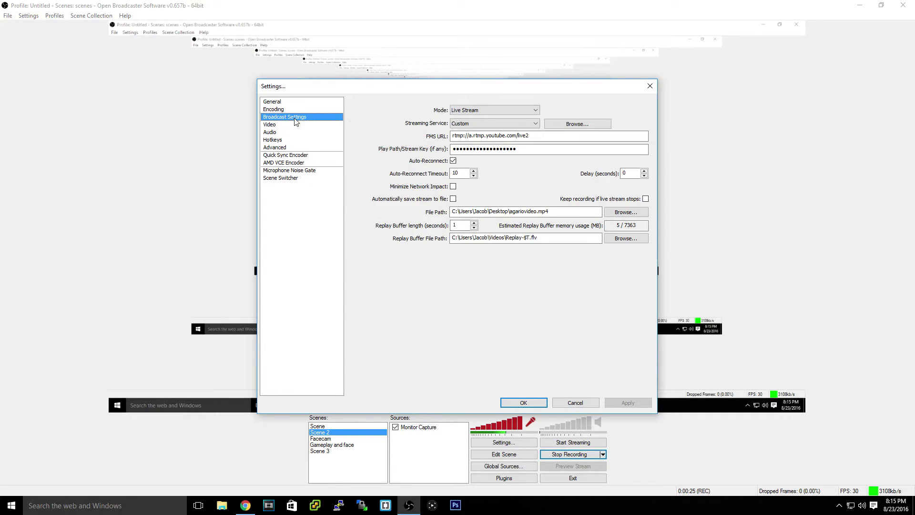
click(295, 109)
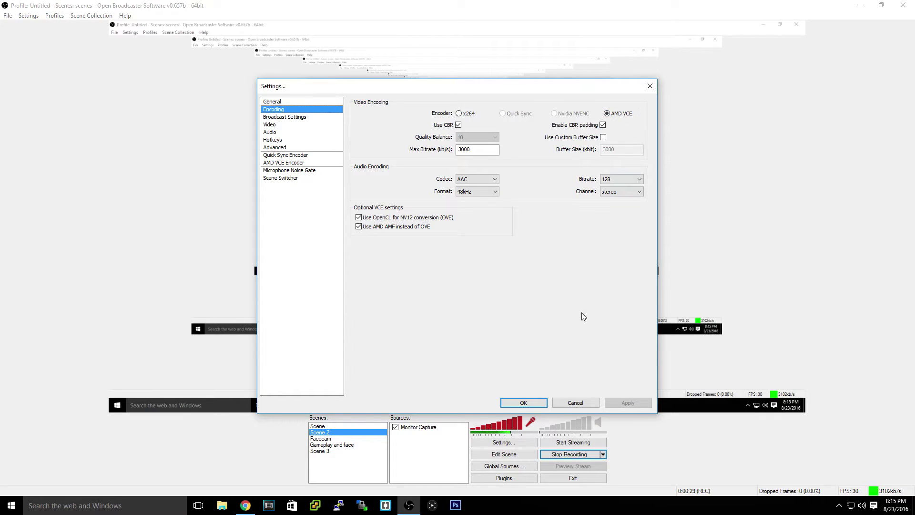
click(546, 405)
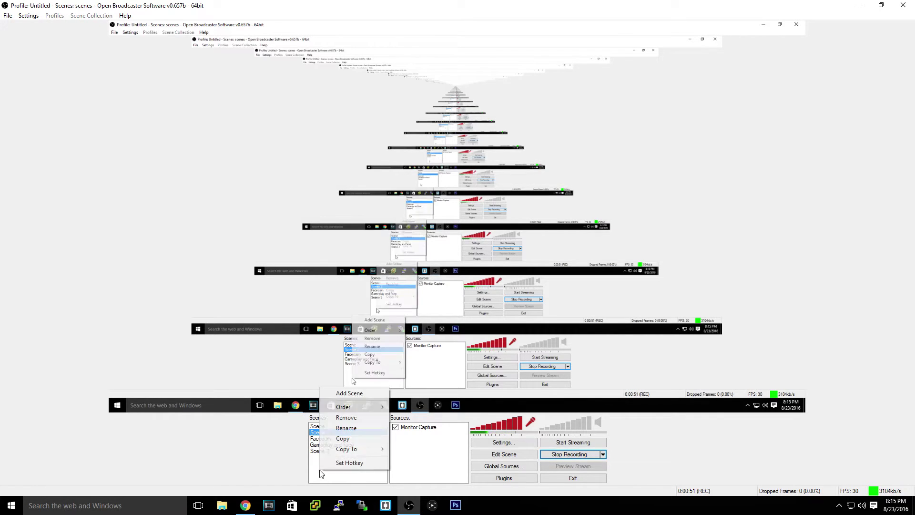
click(345, 456)
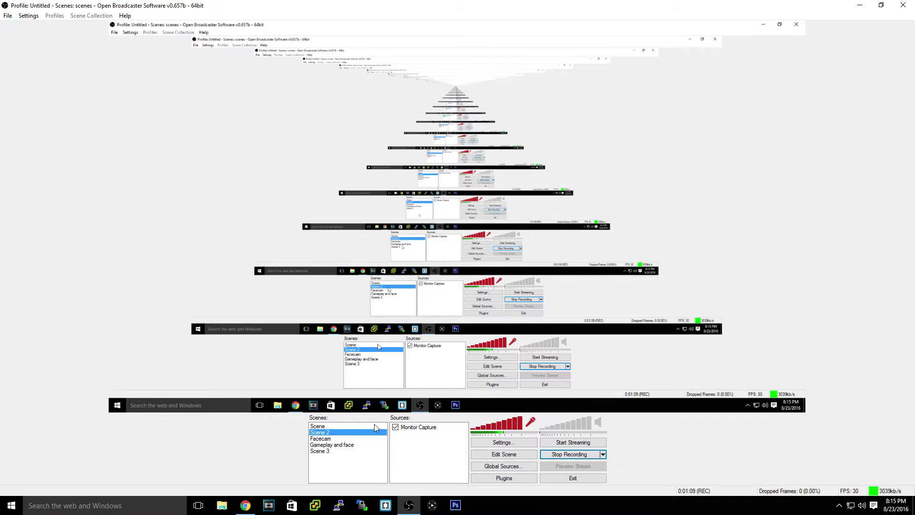
right_click(352, 466)
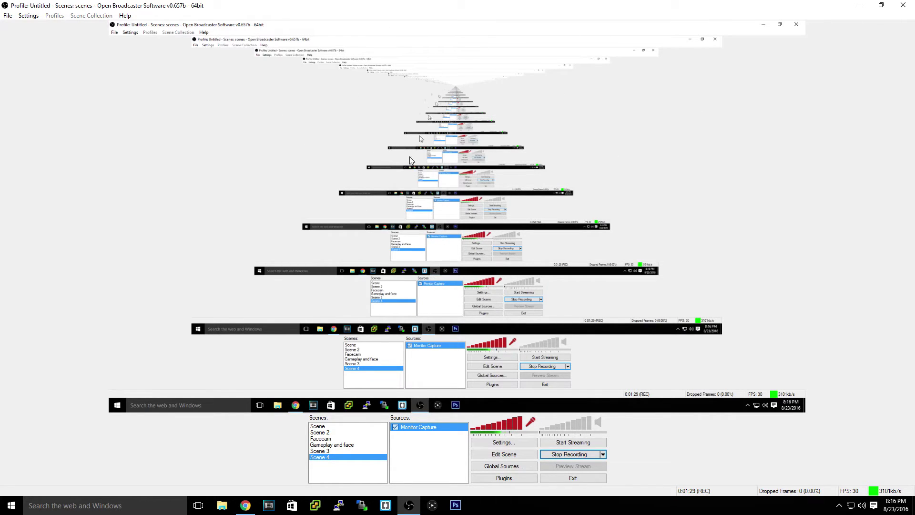
Step: Start a Video Capture Device source and inspect the devices, including the Elgato configuration
right_click(440, 446)
mouse_move(455, 456)
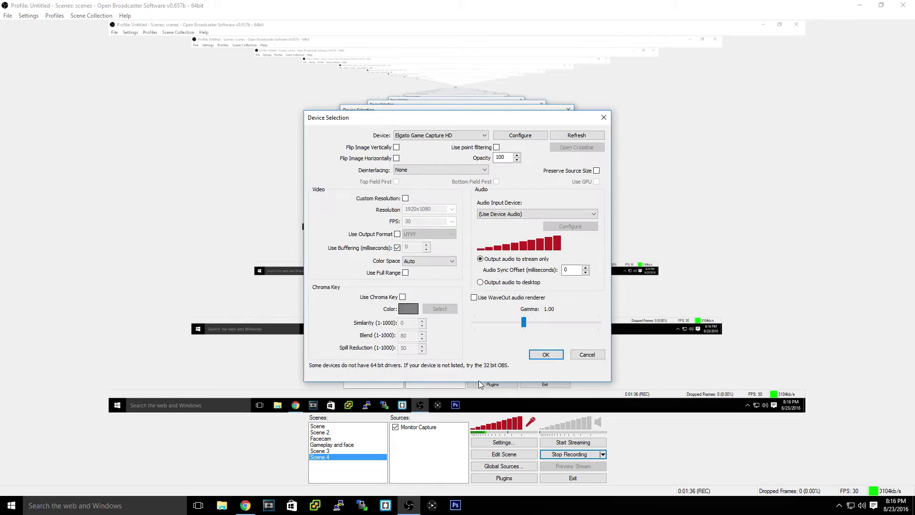
drag(435, 118, 433, 92)
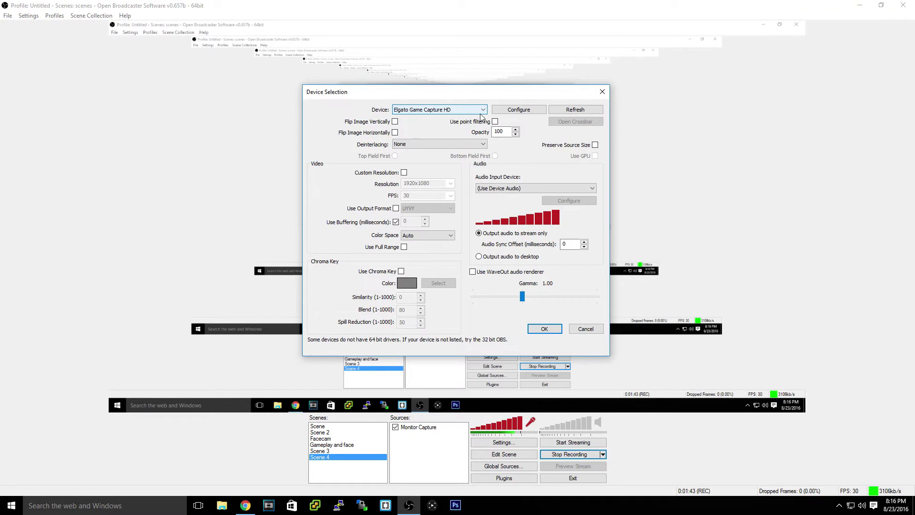
click(439, 111)
click(439, 110)
click(438, 110)
click(439, 111)
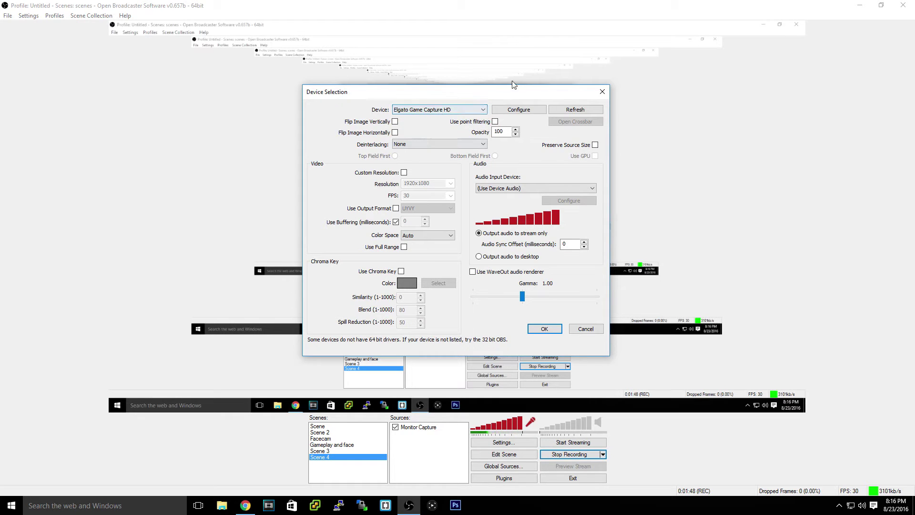
click(517, 114)
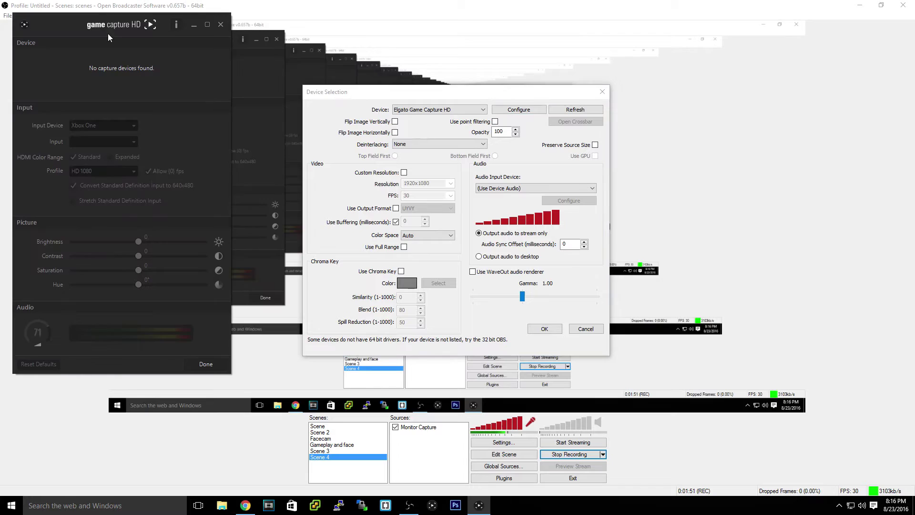
drag(108, 34, 155, 53)
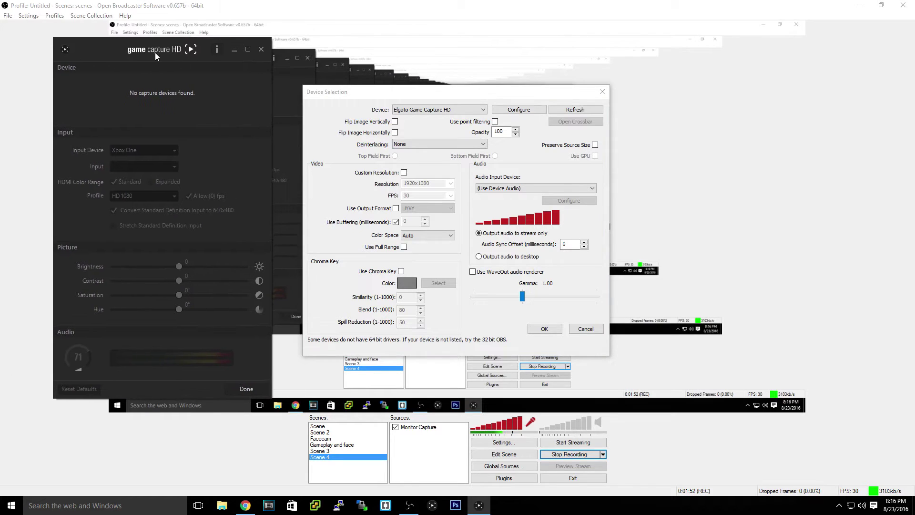
click(262, 53)
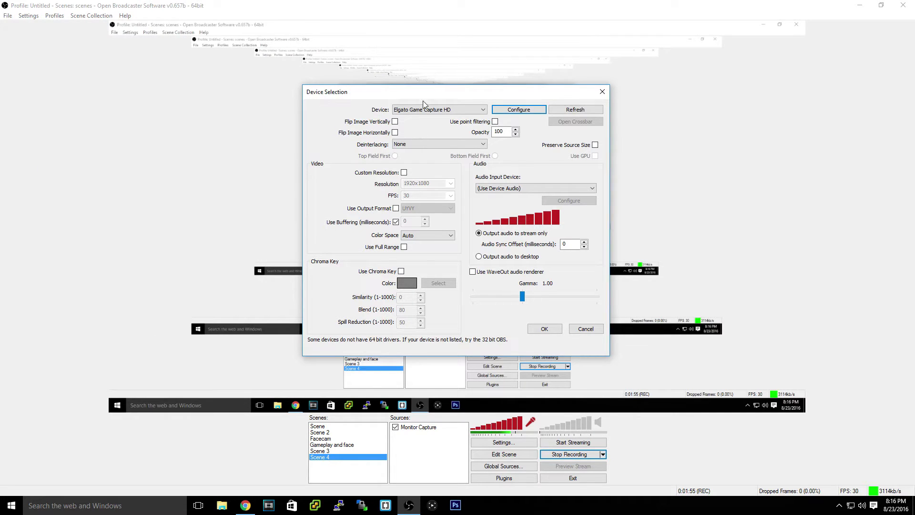
Step: Choose Logitech HD Webcam C270 at custom resolution 1280x720 with audio off, and add it
click(433, 110)
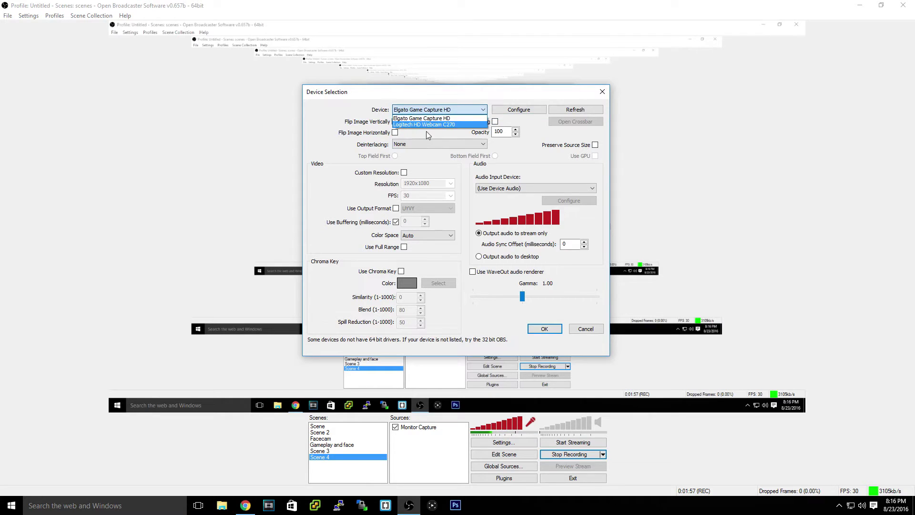
click(430, 125)
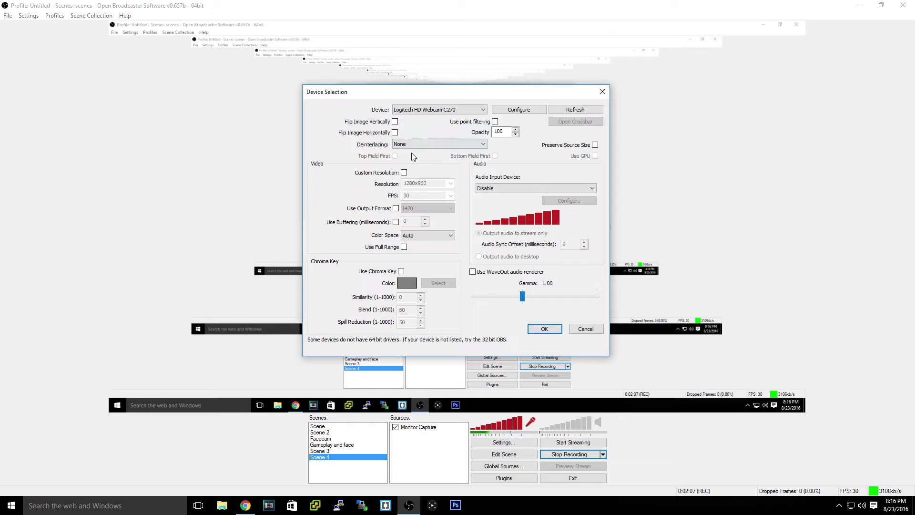
click(404, 172)
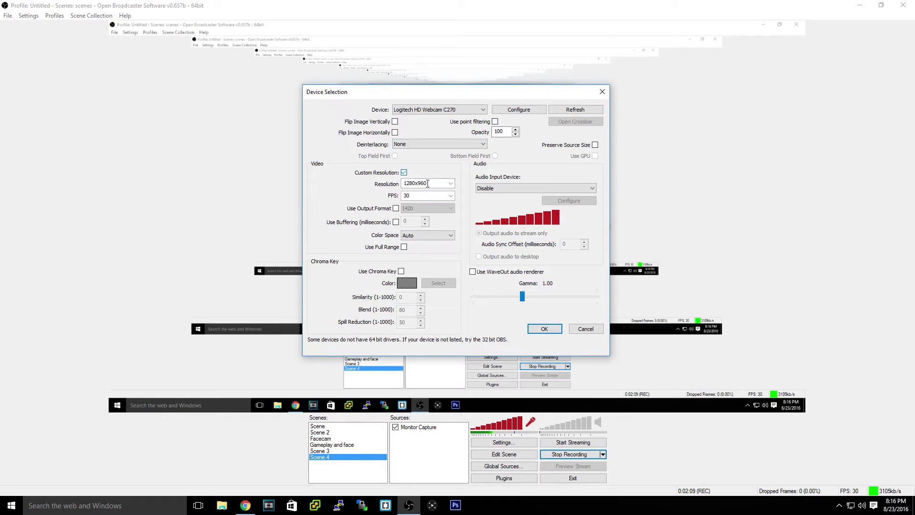
click(450, 183)
click(423, 299)
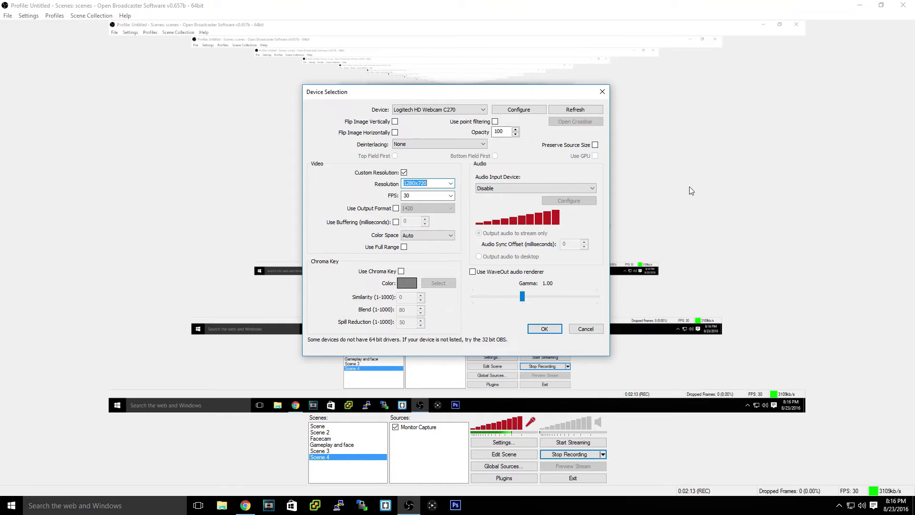
click(528, 189)
click(528, 188)
click(527, 189)
click(527, 188)
click(546, 329)
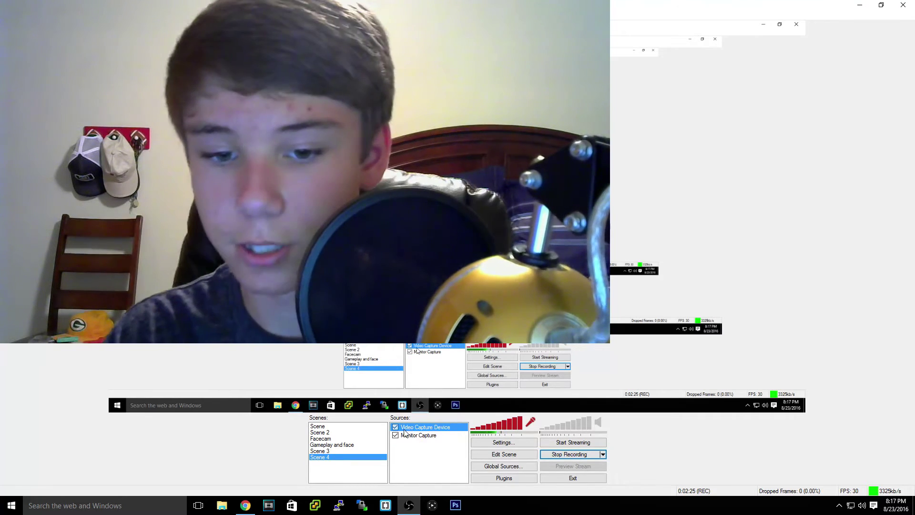
Step: Resize the webcam feed into a small overlay in the preview's top-right corner
right_click(422, 427)
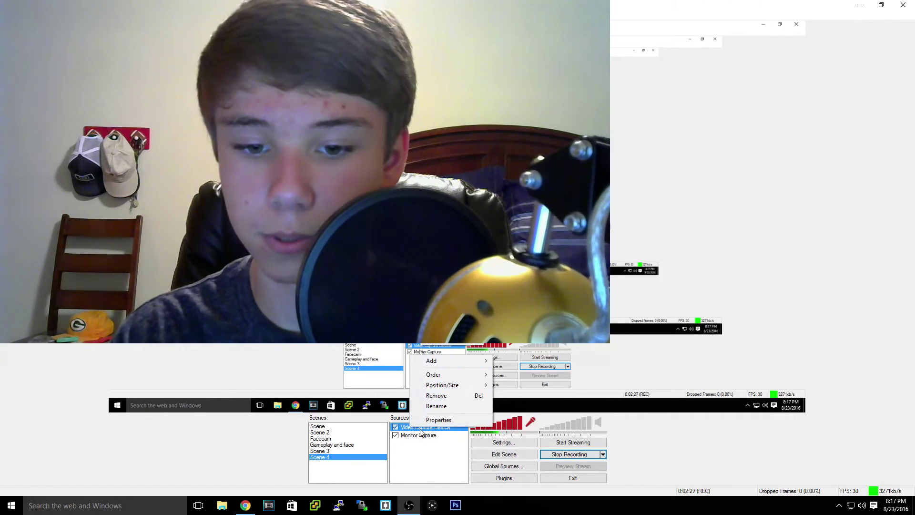
click(447, 492)
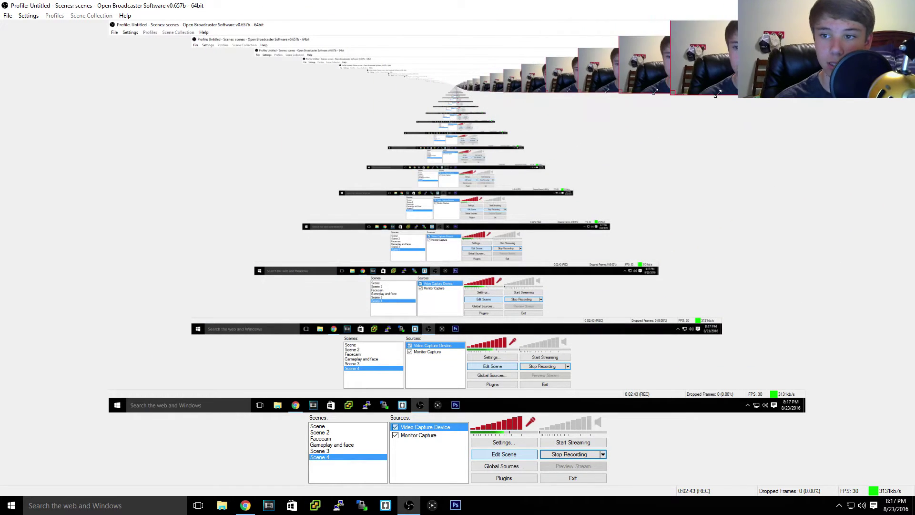
mouse_move(682, 90)
mouse_down()
mouse_move(671, 91)
mouse_move(692, 76)
mouse_up()
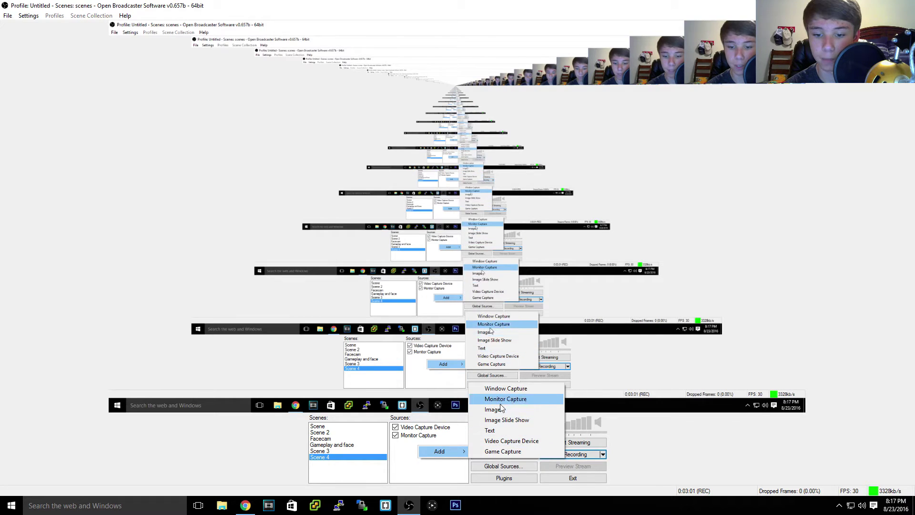
Step: Add an image source to Scene 4, keeping the name Image
click(497, 410)
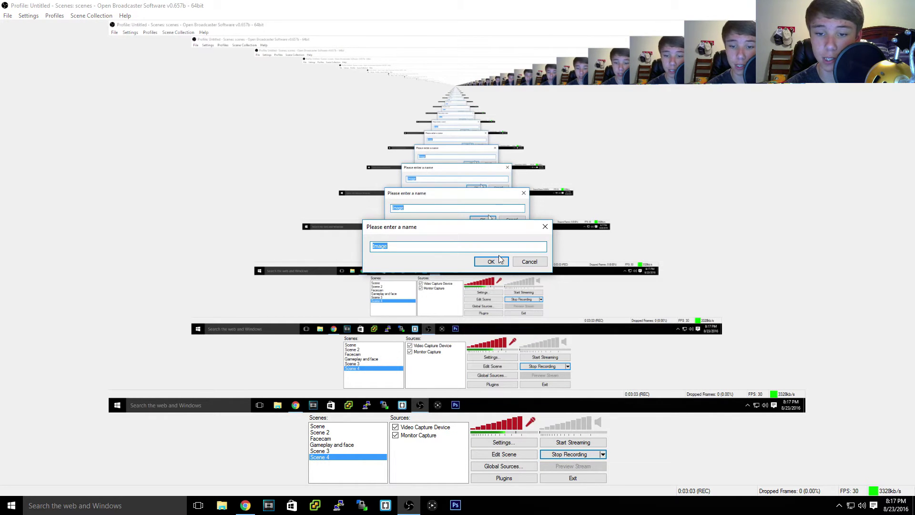
click(491, 261)
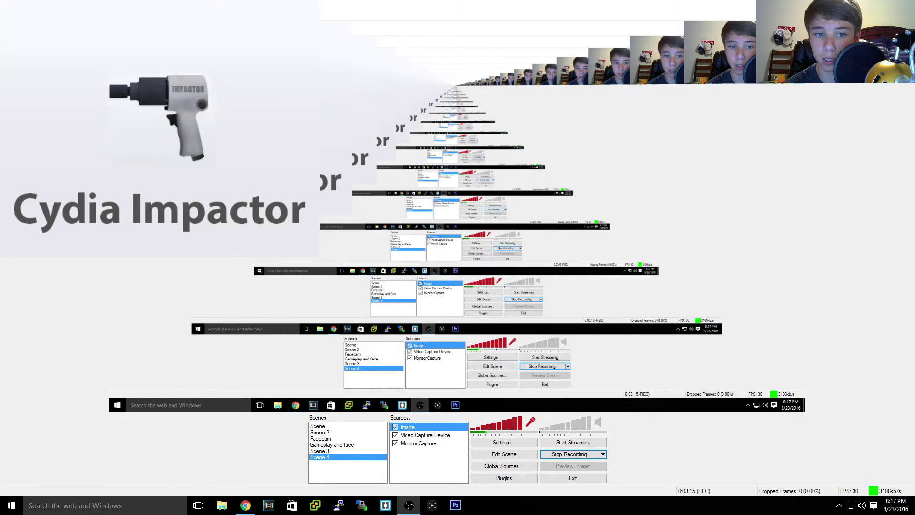
right_click(442, 427)
mouse_move(469, 388)
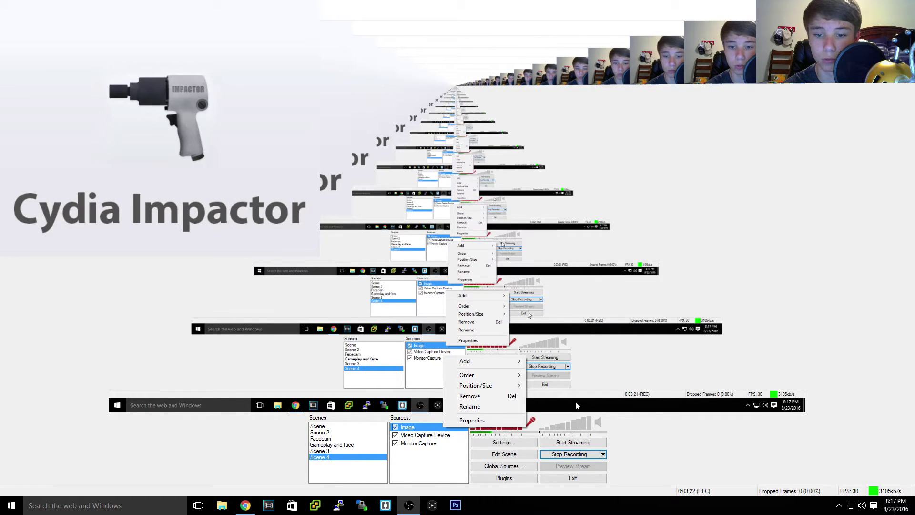
click(432, 474)
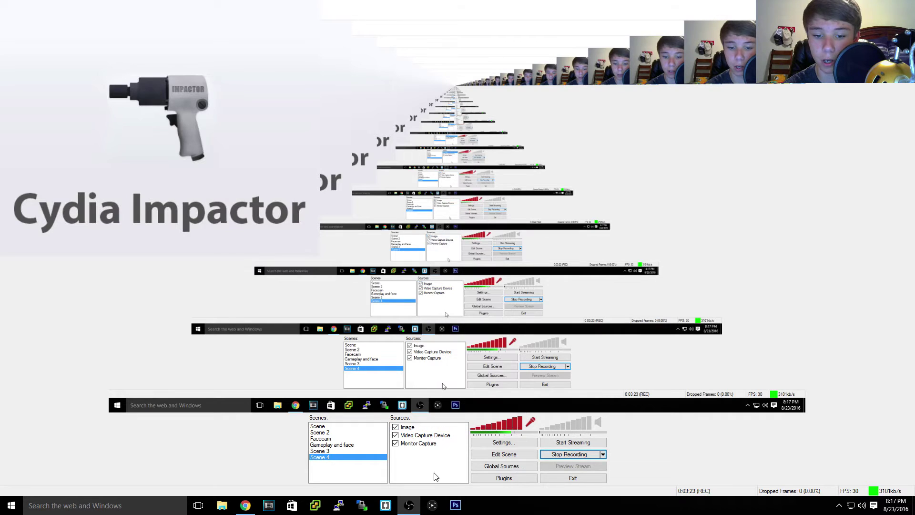
Step: With Edit Scene on, shrink the Cydia Impactor image into a small top-left thumbnail
click(413, 429)
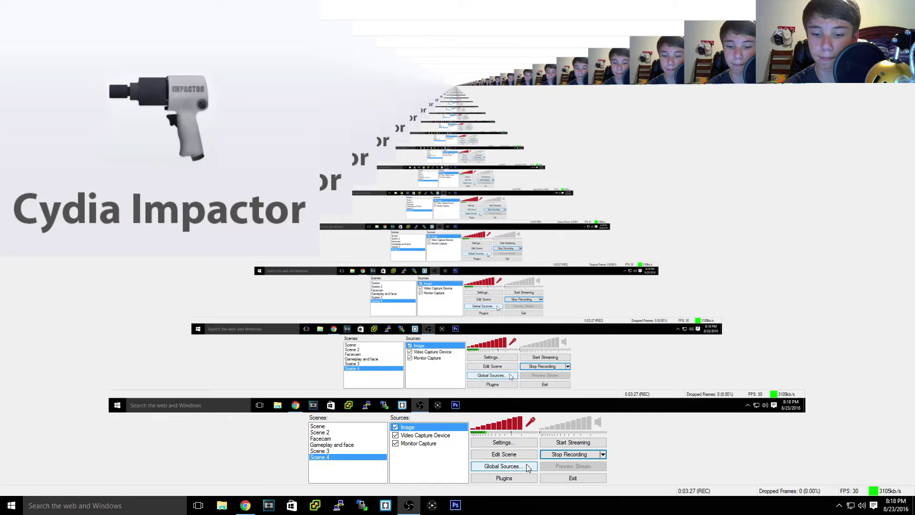
click(505, 454)
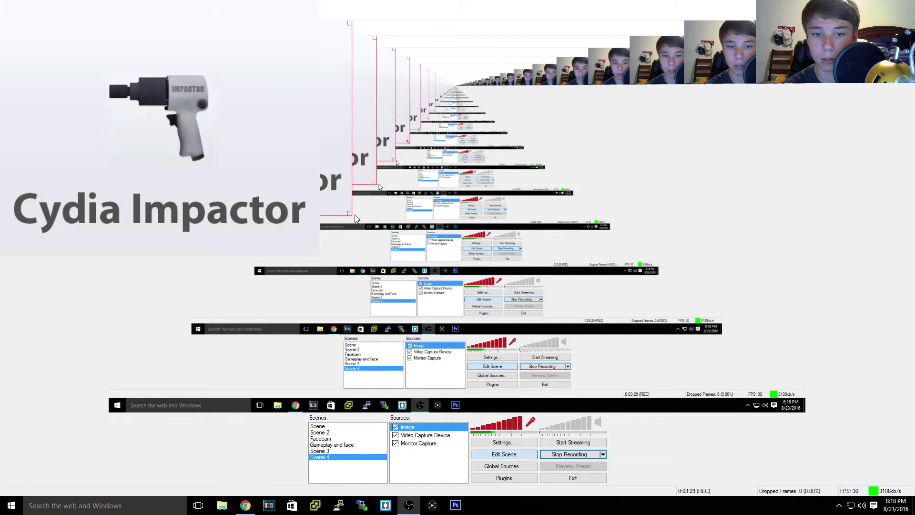
click(429, 443)
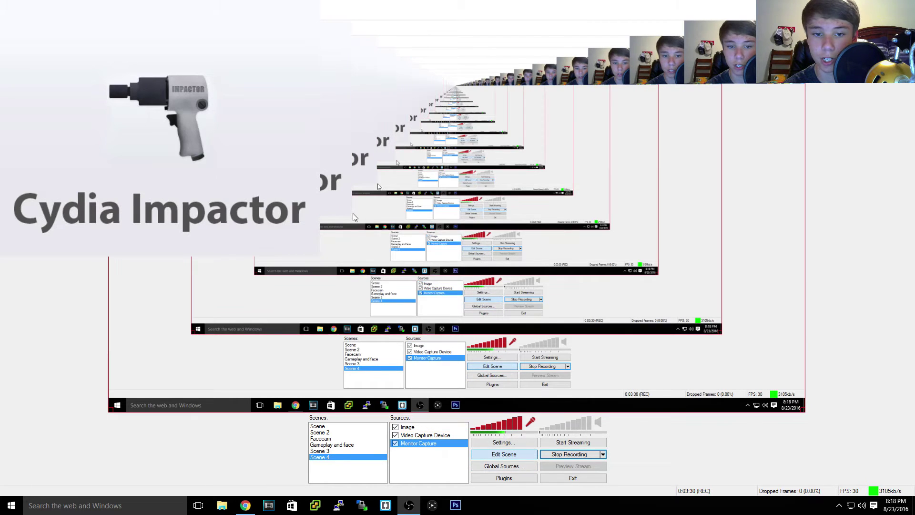
right_click(426, 445)
key(Escape)
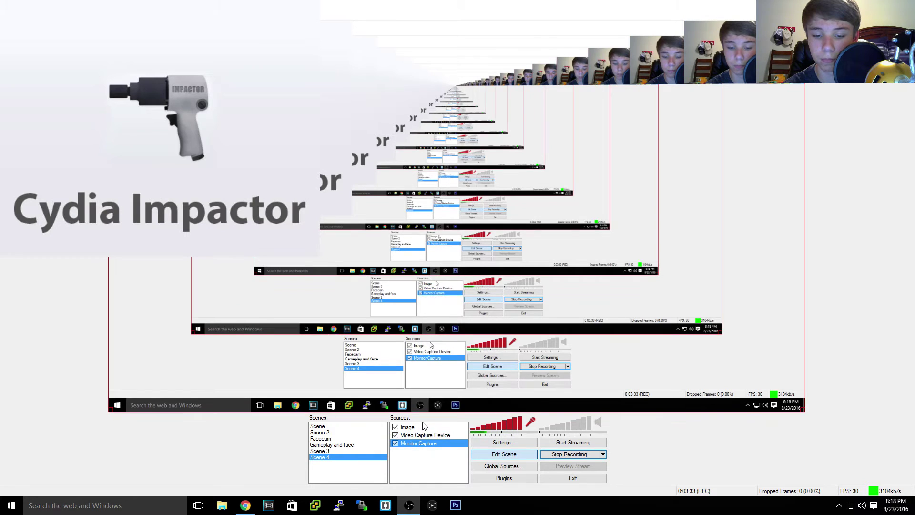
click(423, 427)
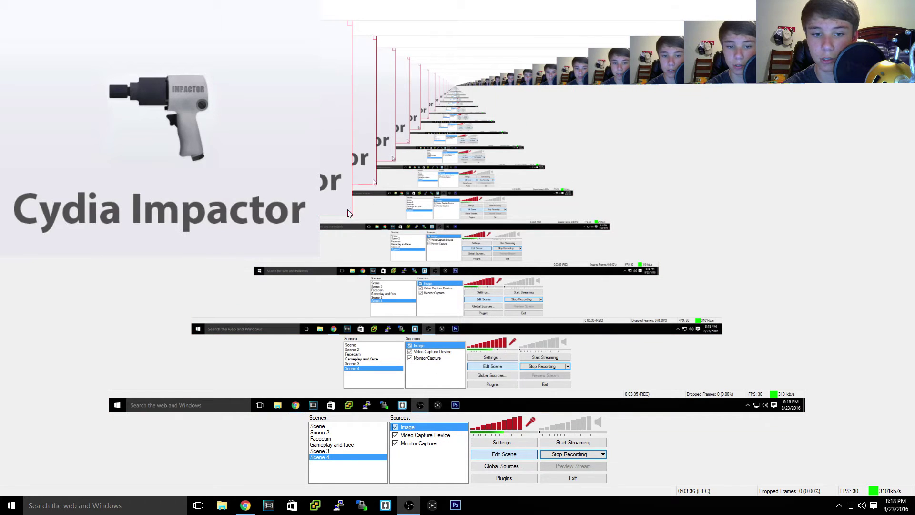
drag(348, 213, 139, 70)
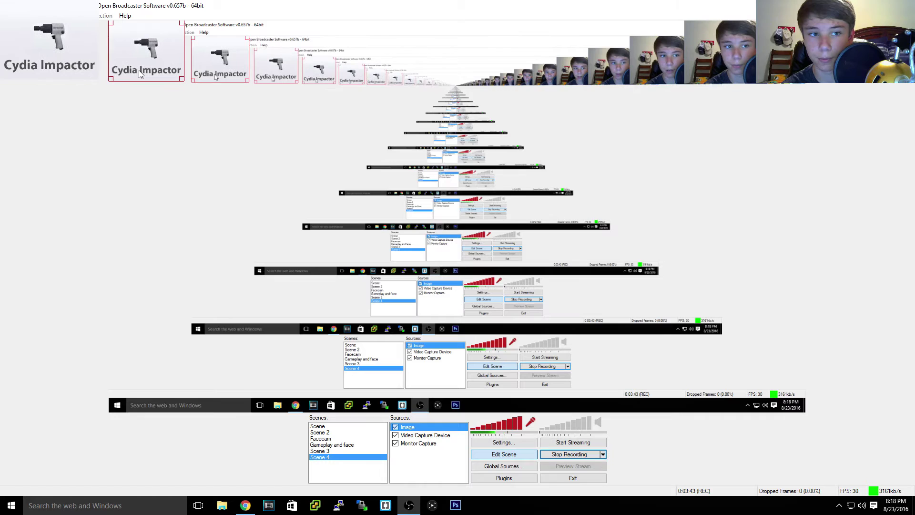
Step: Add a Text source named Text that displays 'Hello Everyone'
click(504, 455)
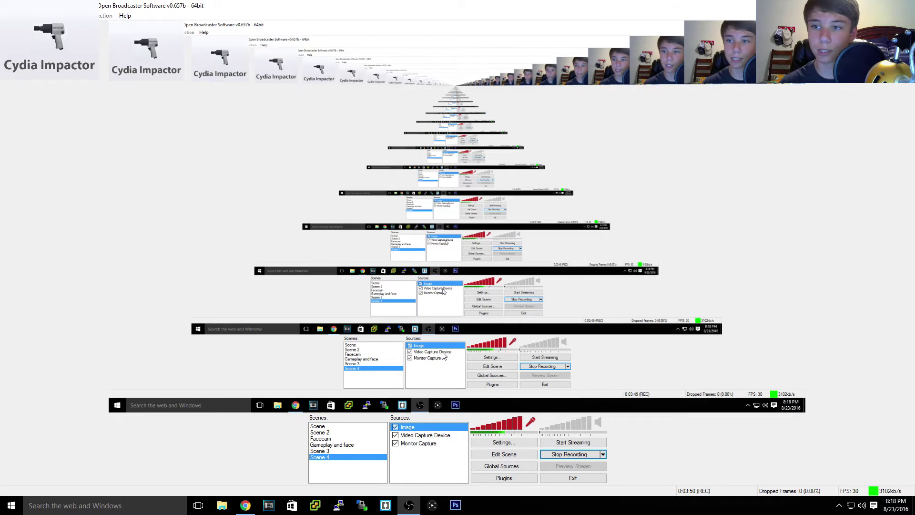
right_click(426, 462)
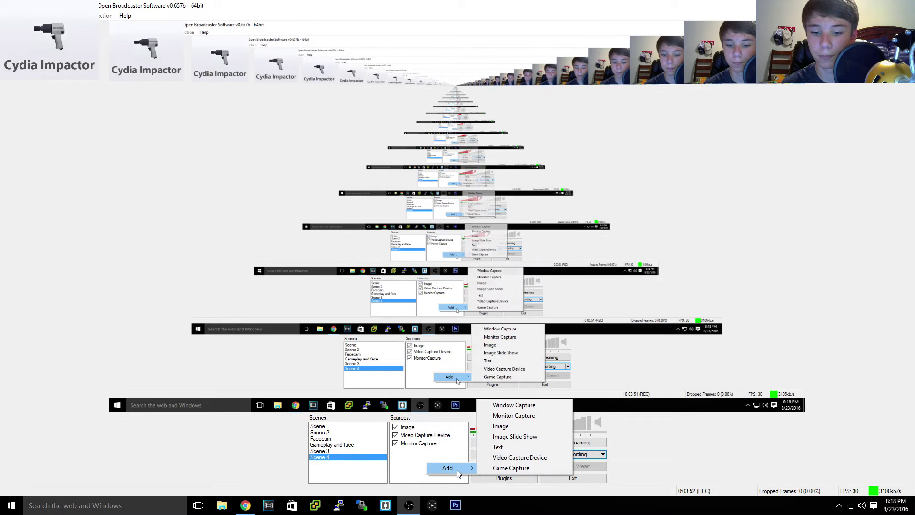
mouse_move(456, 470)
click(497, 446)
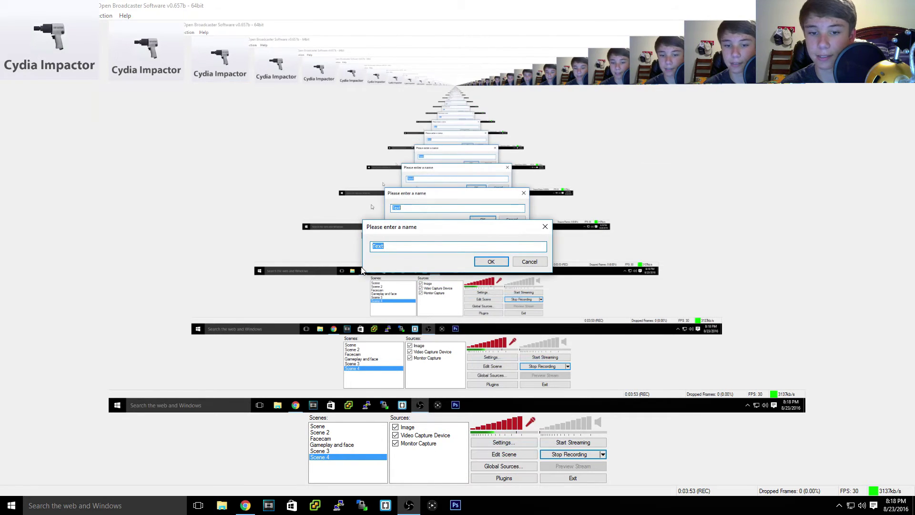
click(504, 262)
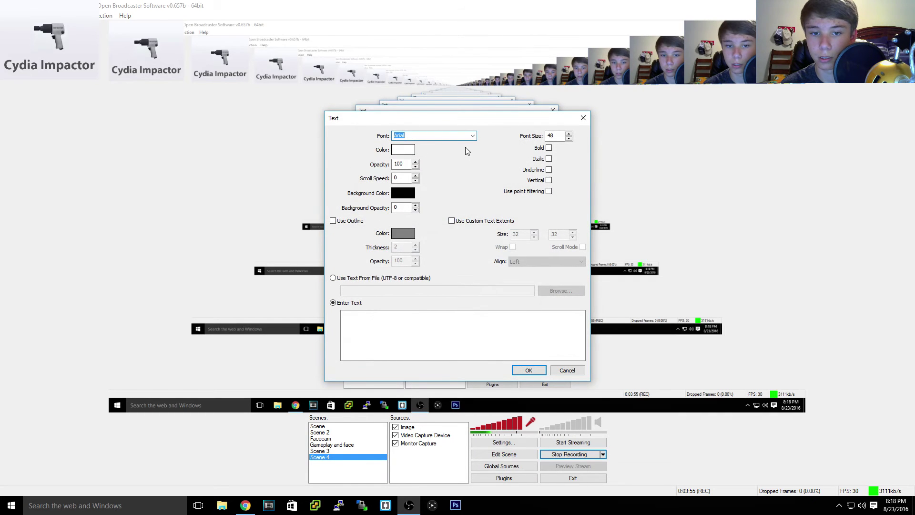
click(408, 348)
text(x)
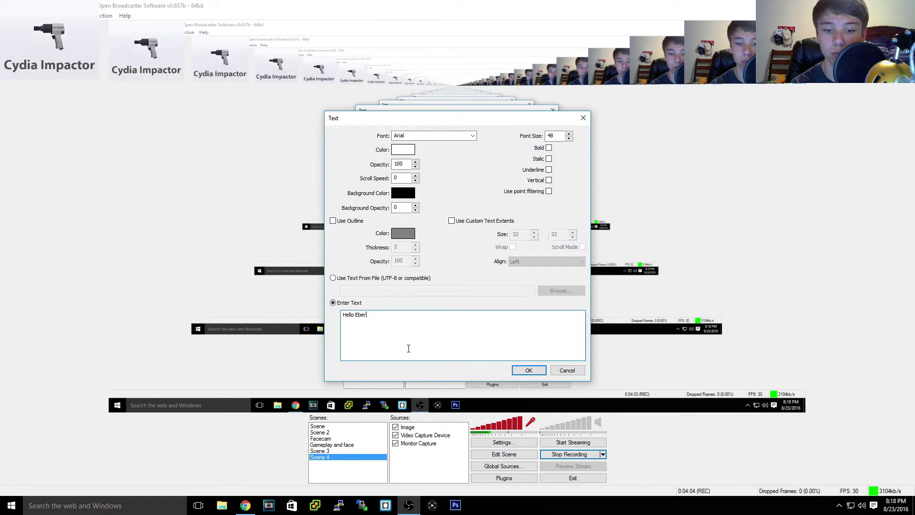
key(BackSpace)
key(BackSpace)
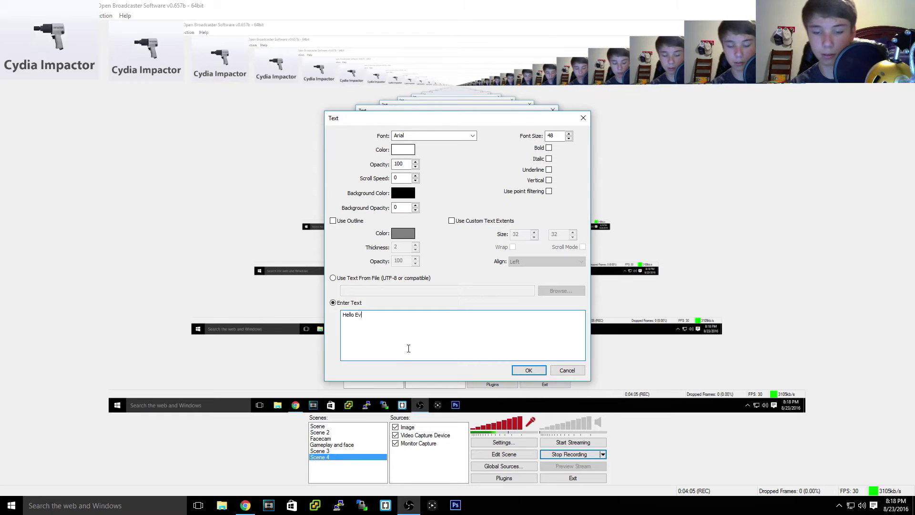
text(er)
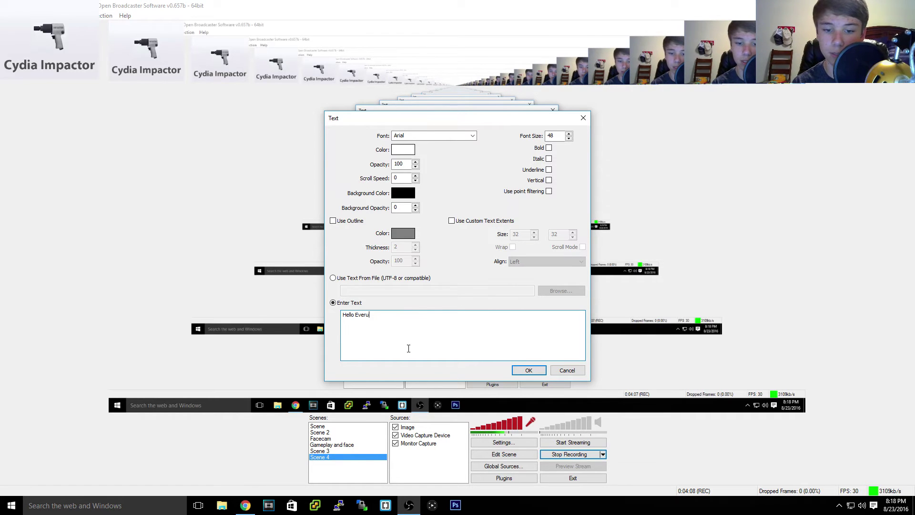
text(y)
key(BackSpace)
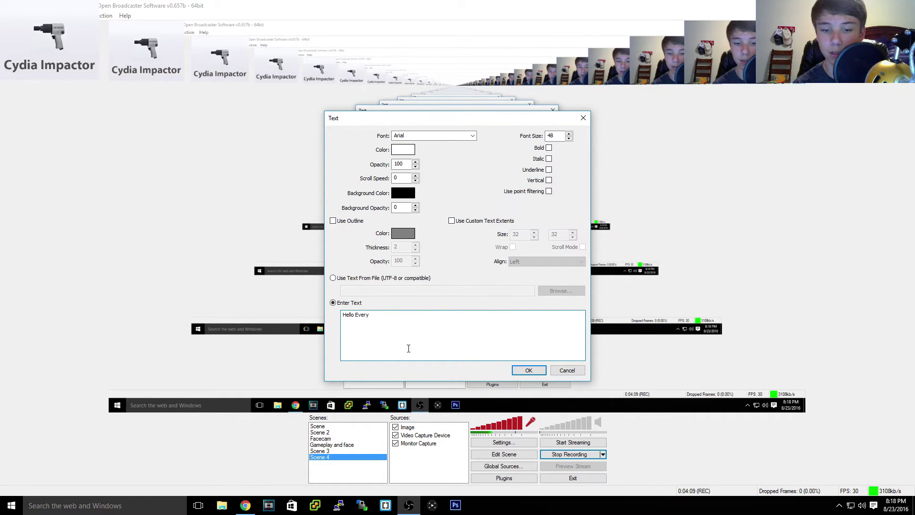
text(one)
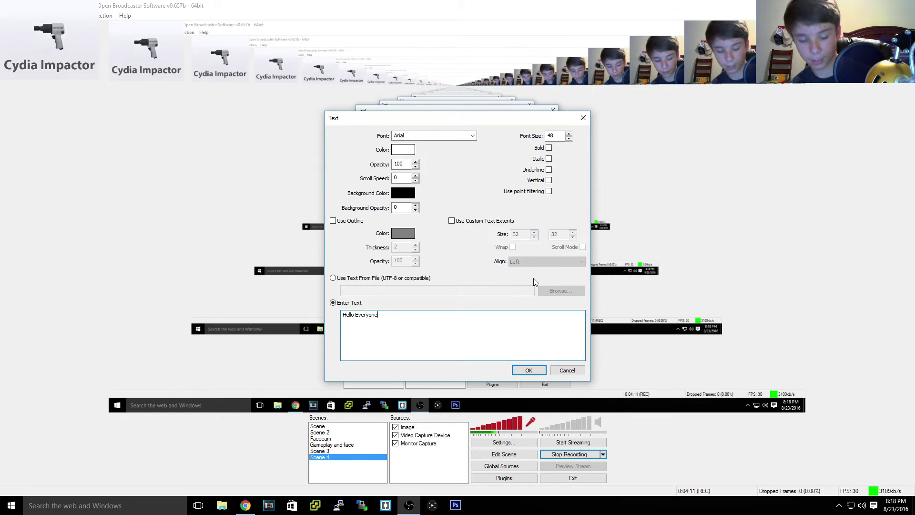
click(527, 372)
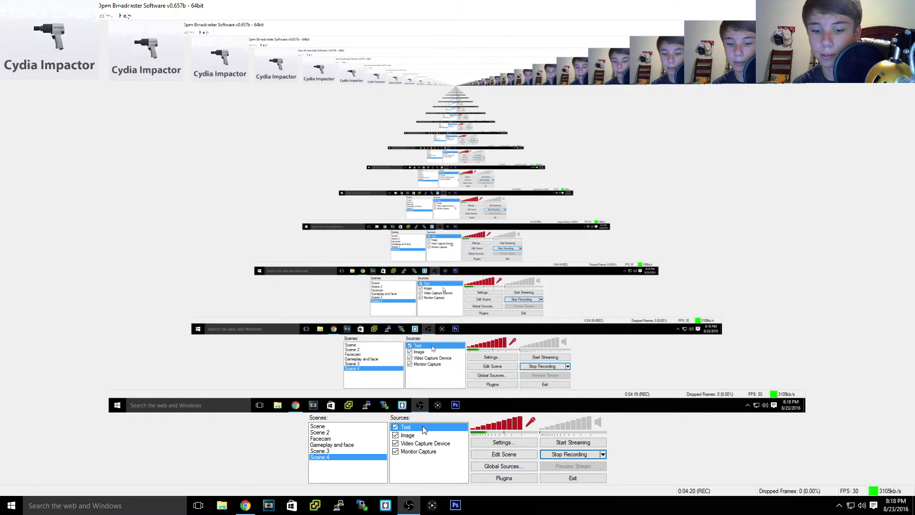
Step: Reposition the Hello Everyone text in the preview and review its settings
click(498, 454)
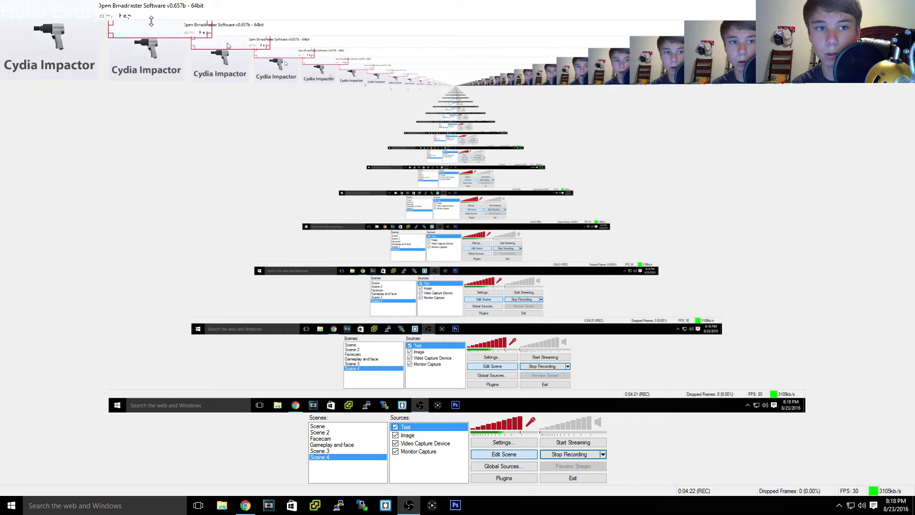
drag(153, 33, 244, 231)
drag(307, 265, 173, 160)
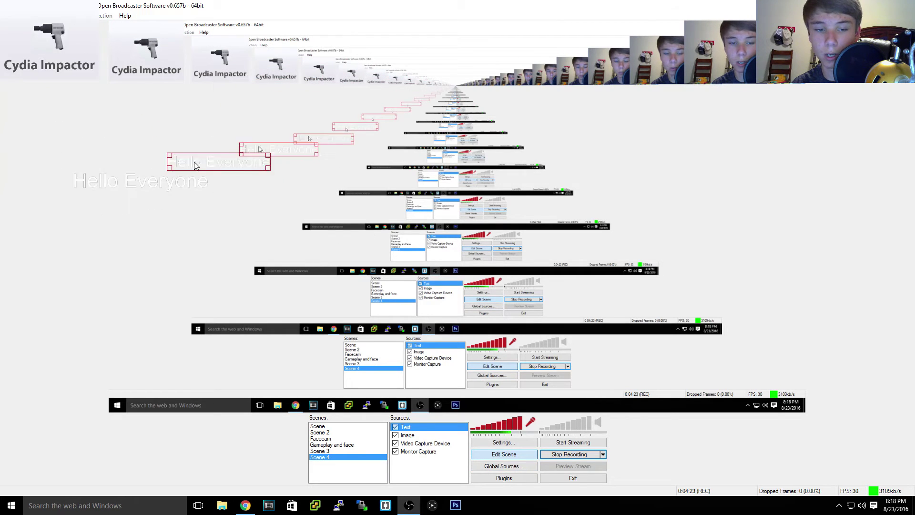
right_click(415, 427)
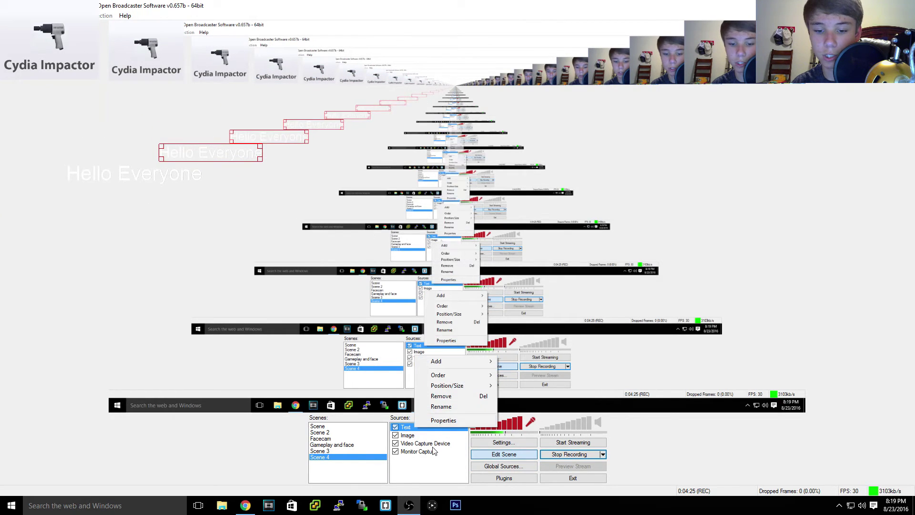
click(443, 420)
click(545, 374)
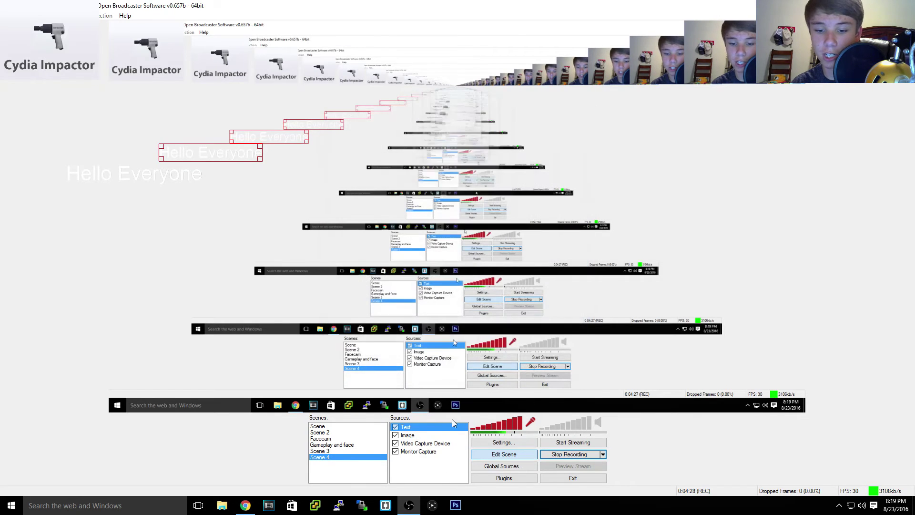
Step: Check the webcam's device settings without changes, then open the Text source's properties
click(441, 444)
right_click(441, 444)
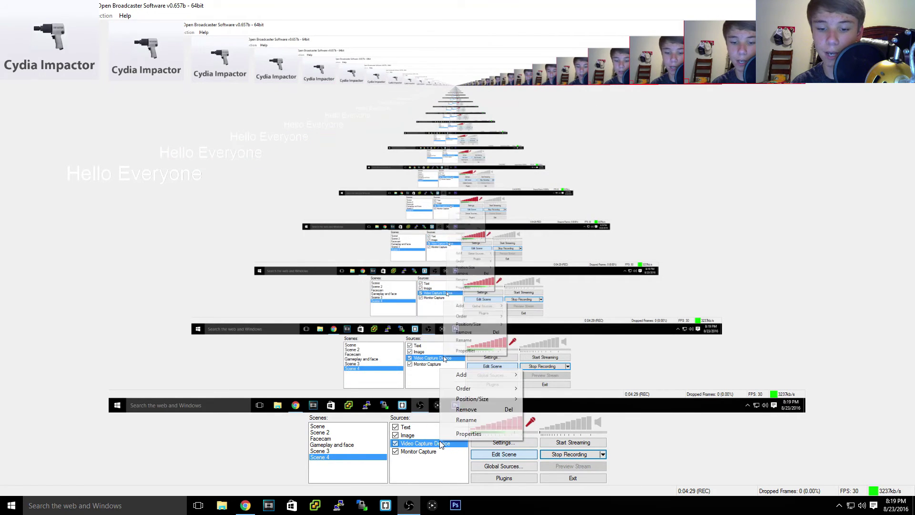
click(467, 433)
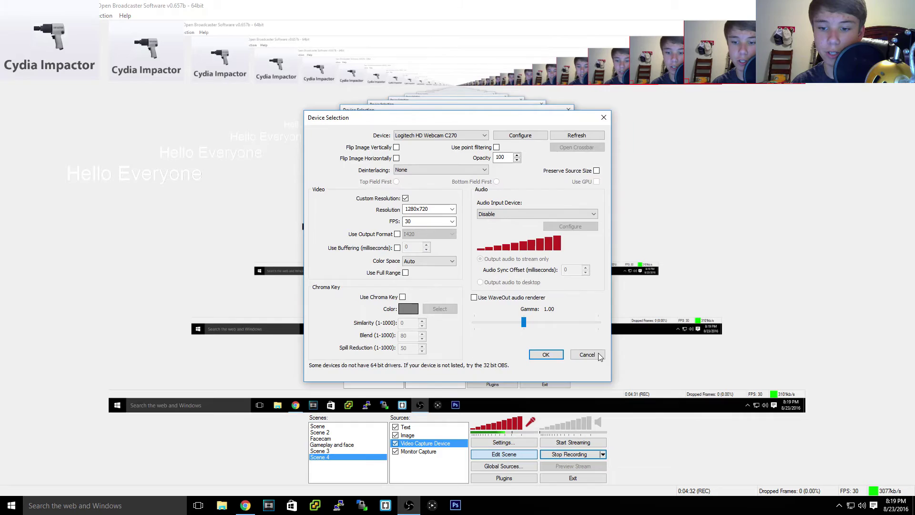
click(600, 356)
click(444, 427)
right_click(443, 427)
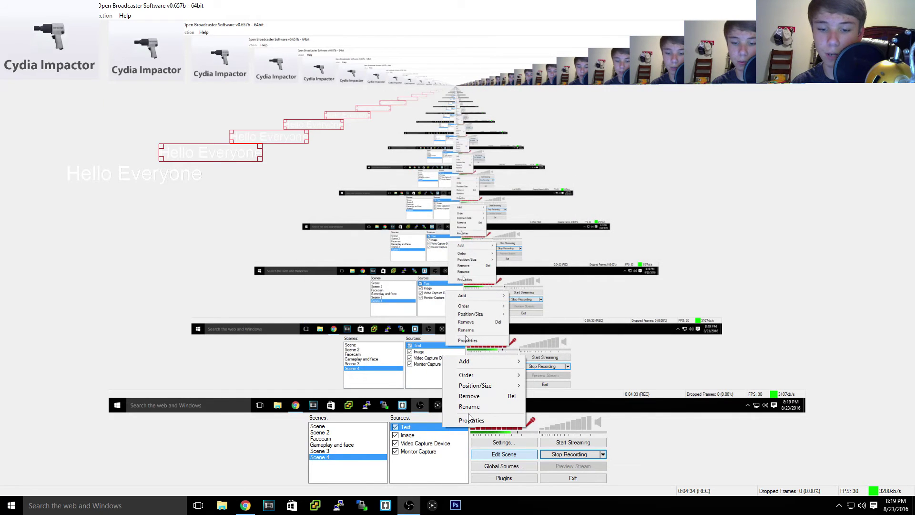
click(470, 419)
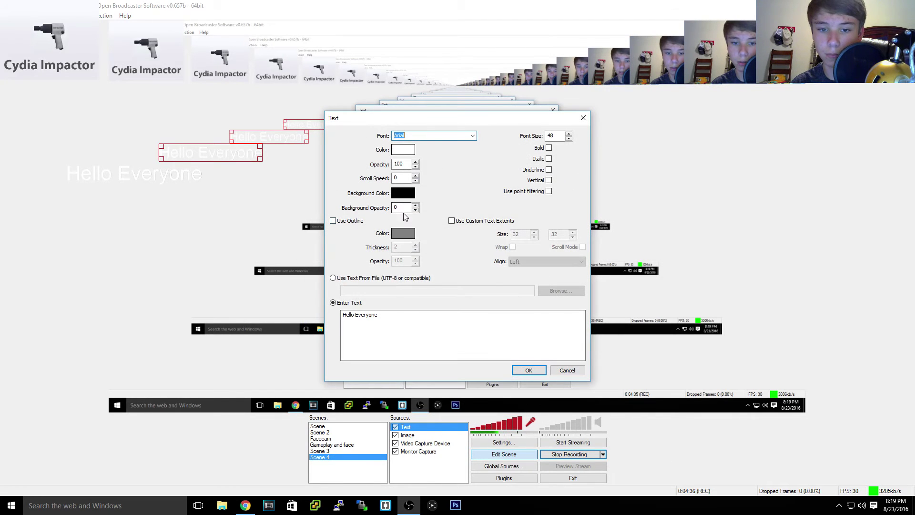
Step: Make the text colour black and place Hello Everyone at the top centre of the preview
click(403, 149)
drag(539, 202, 514, 310)
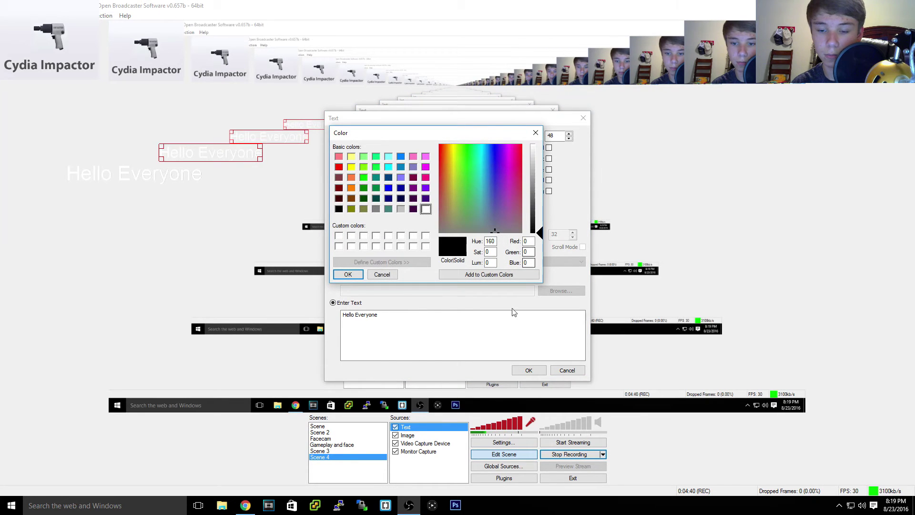
click(348, 275)
click(528, 370)
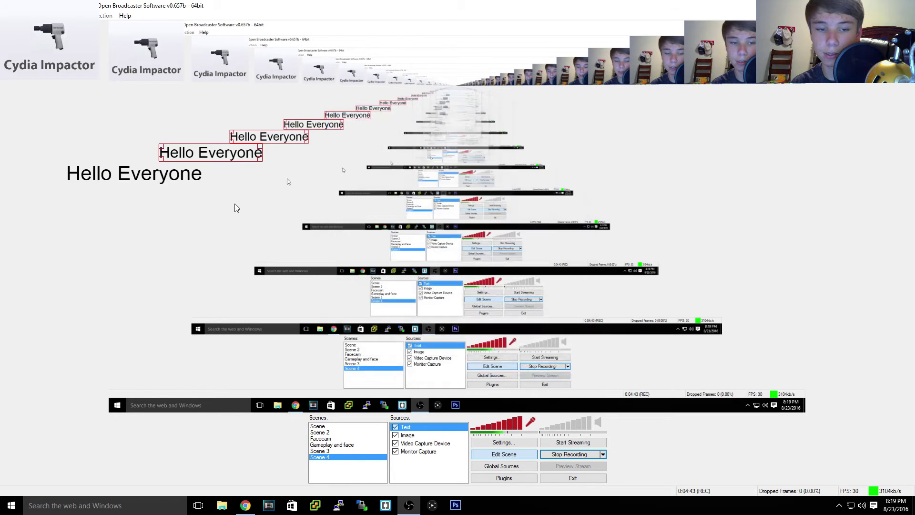
drag(145, 177, 468, 36)
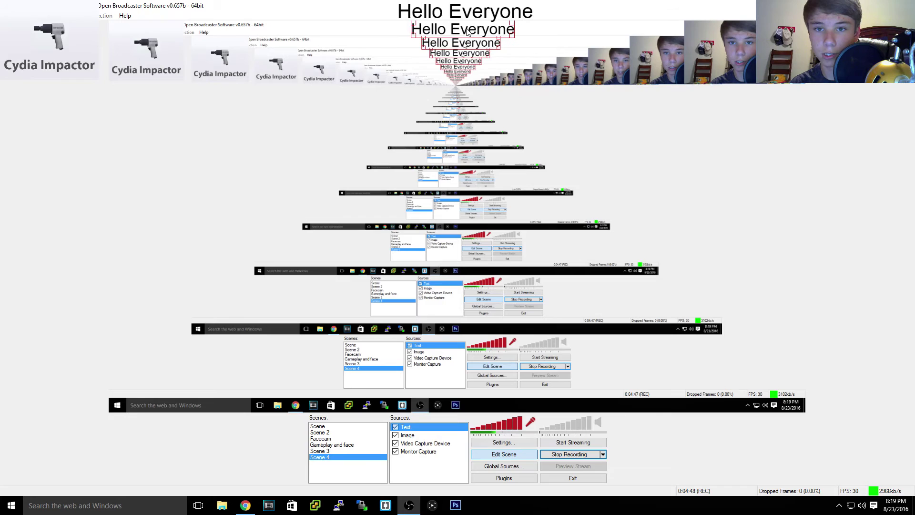
click(493, 457)
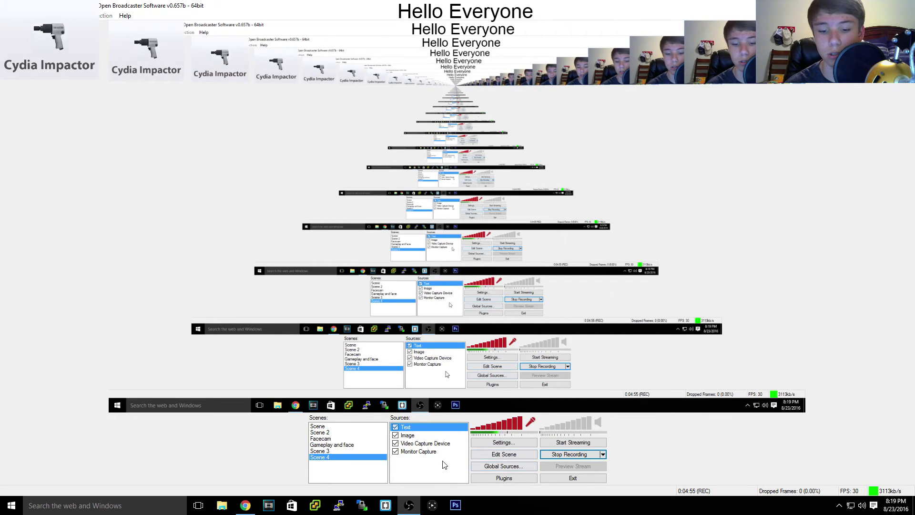
Step: Add a Game Capture source named 0 targeting the Chrome search window
right_click(461, 455)
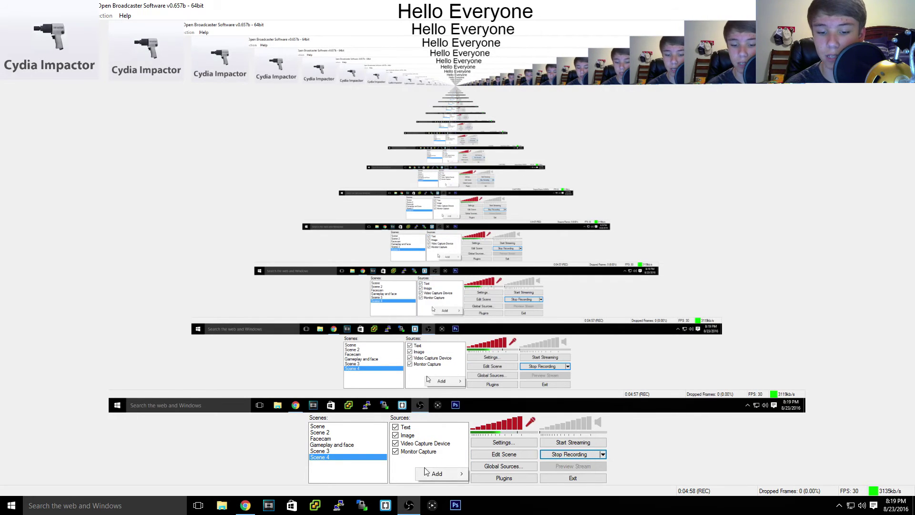
mouse_move(431, 474)
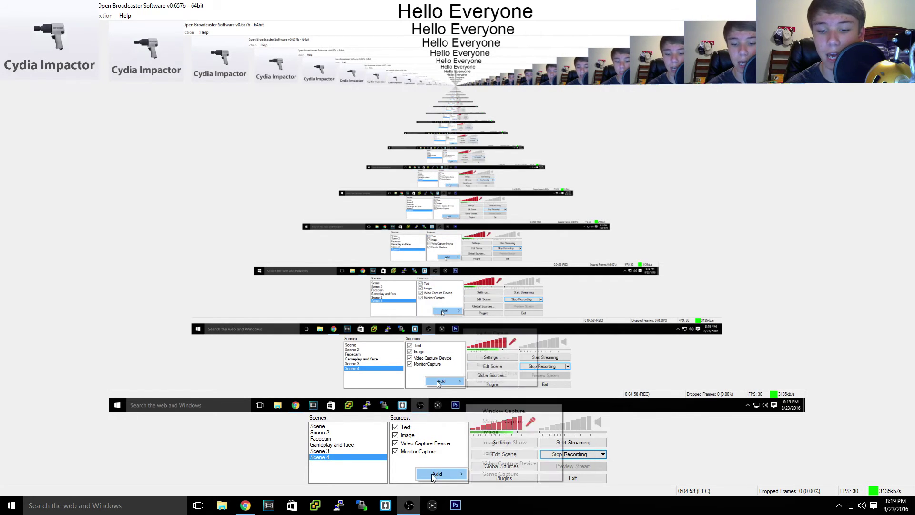
click(486, 474)
text(0)
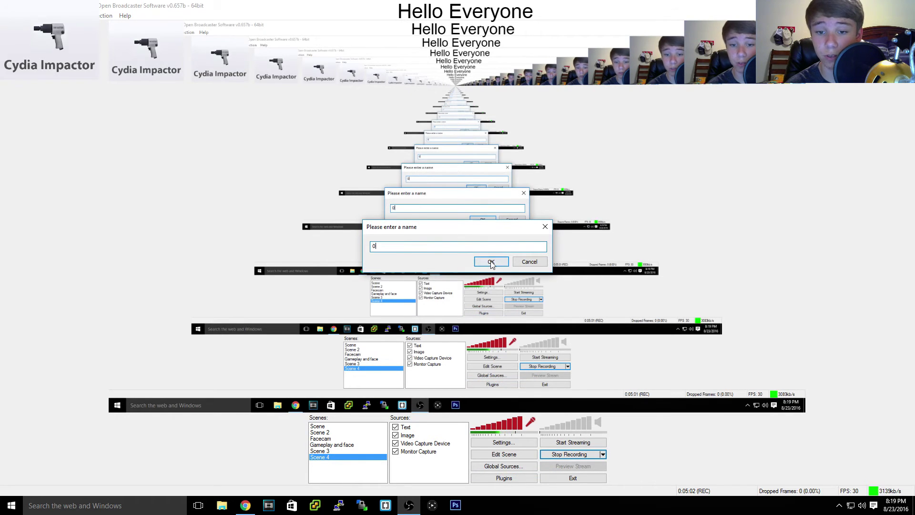
click(490, 262)
click(190, 56)
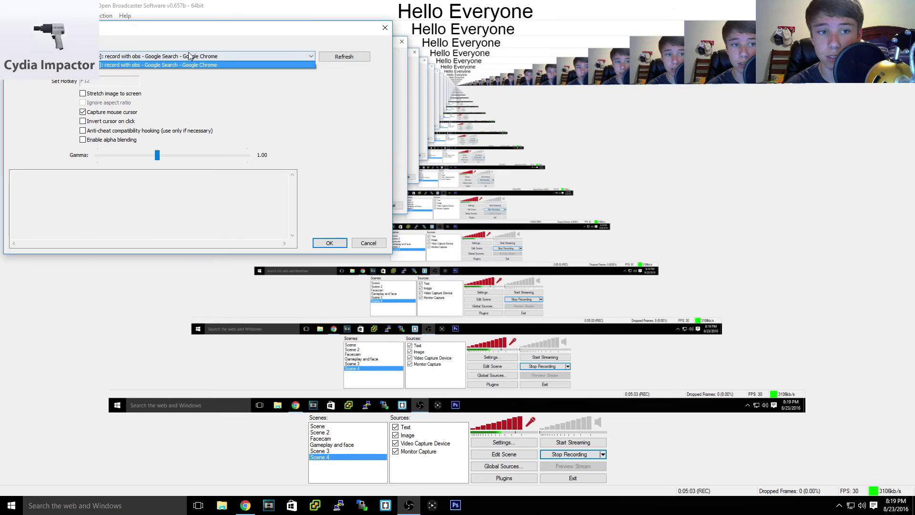
click(190, 56)
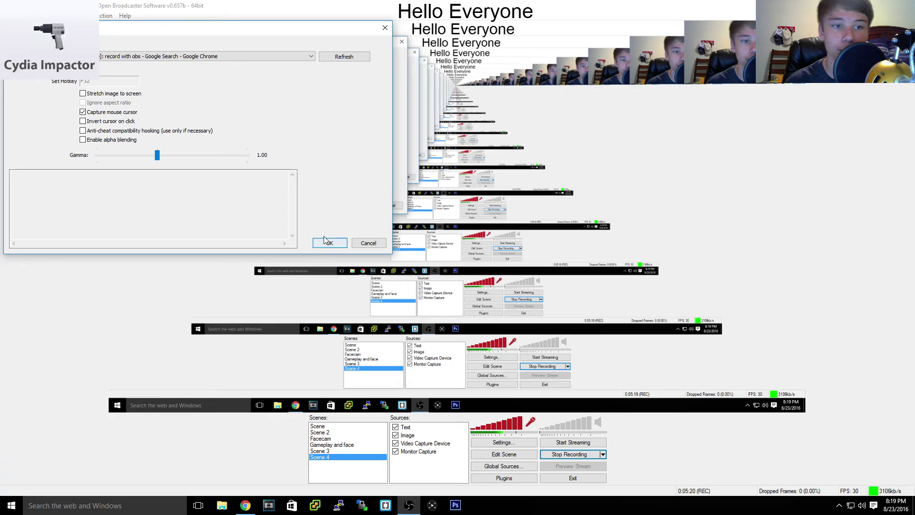
click(289, 54)
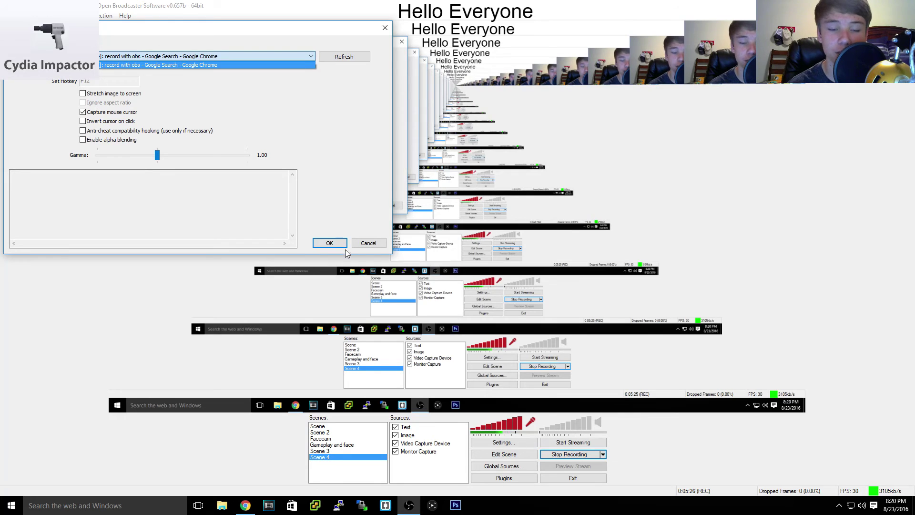
click(324, 247)
click(324, 247)
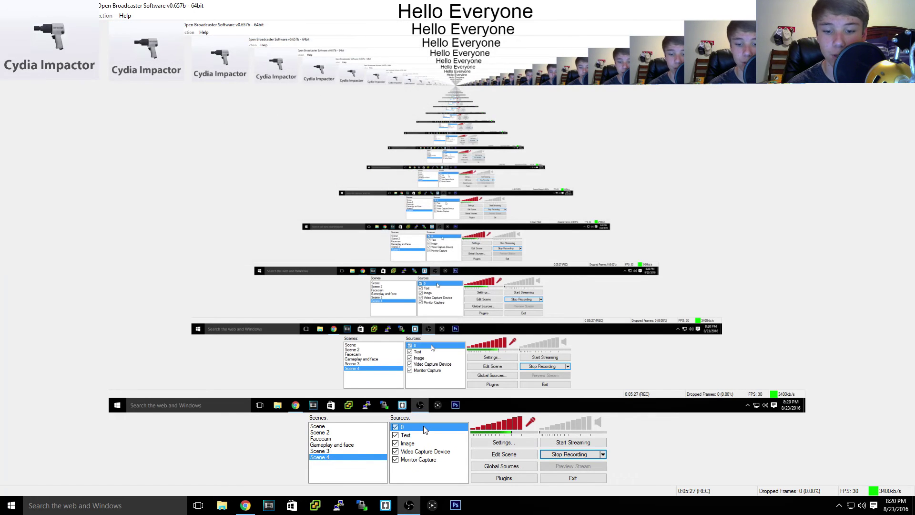
Step: Add a Window Capture source of the Chrome search window, then toggle the Text source off and on
right_click(424, 425)
right_click(423, 478)
mouse_move(447, 482)
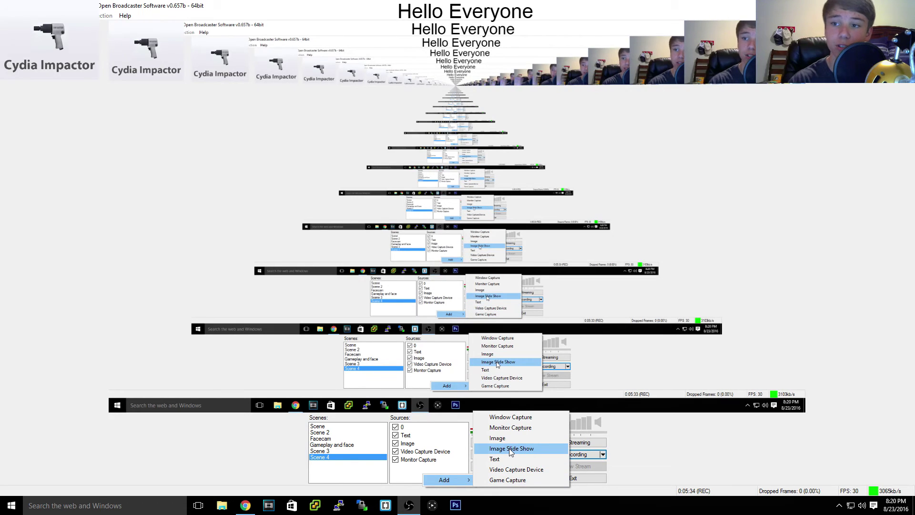
click(541, 420)
click(489, 262)
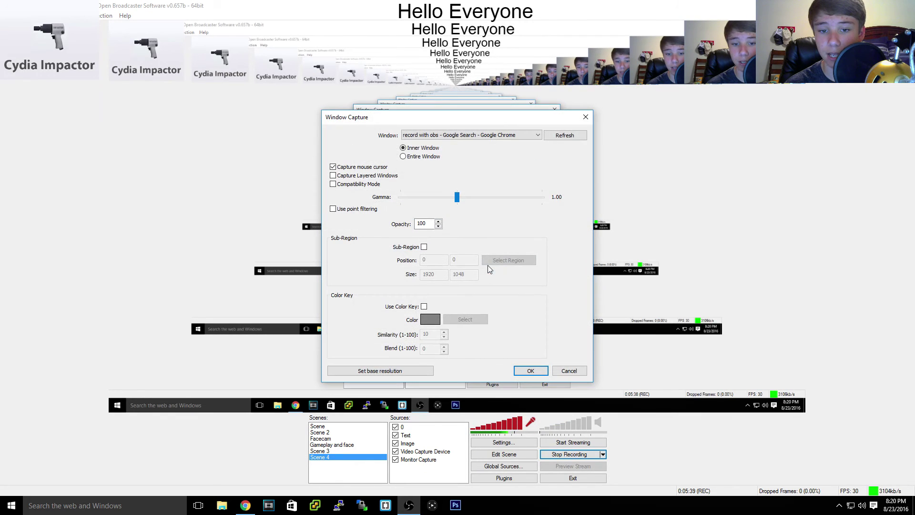
click(506, 136)
click(457, 143)
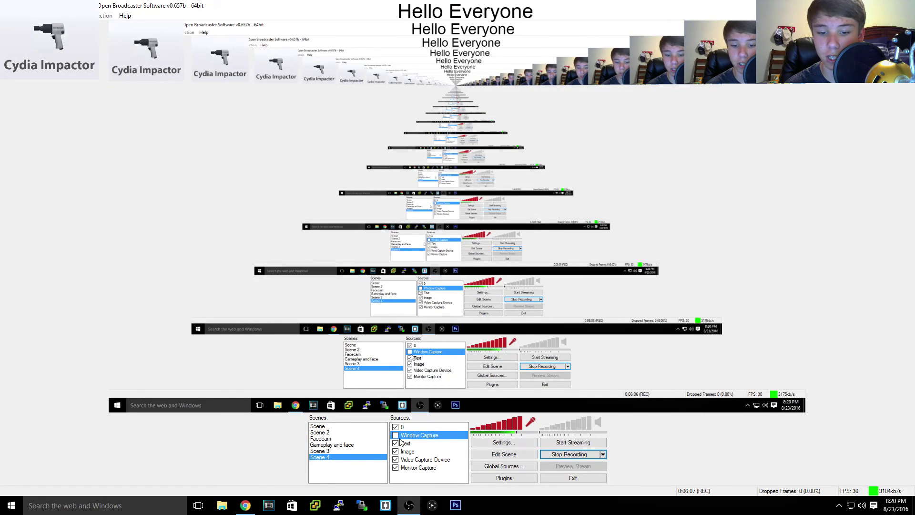
click(396, 444)
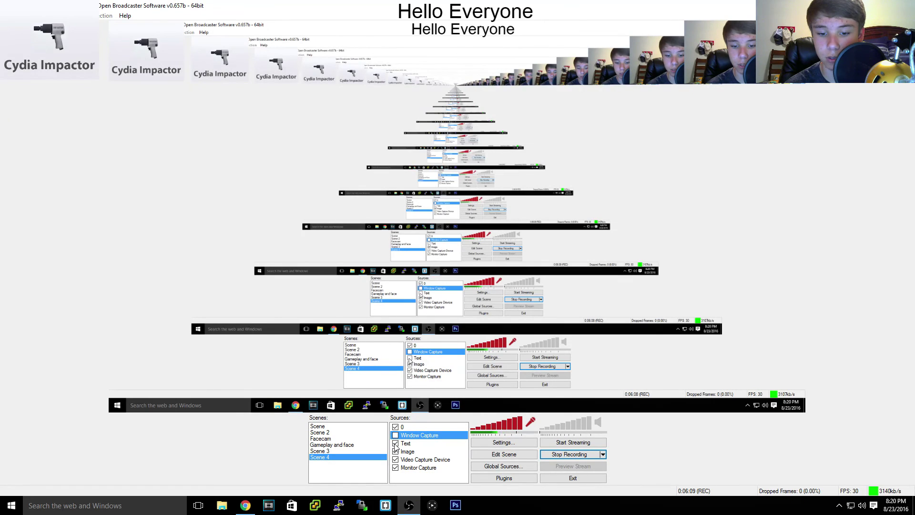
click(395, 443)
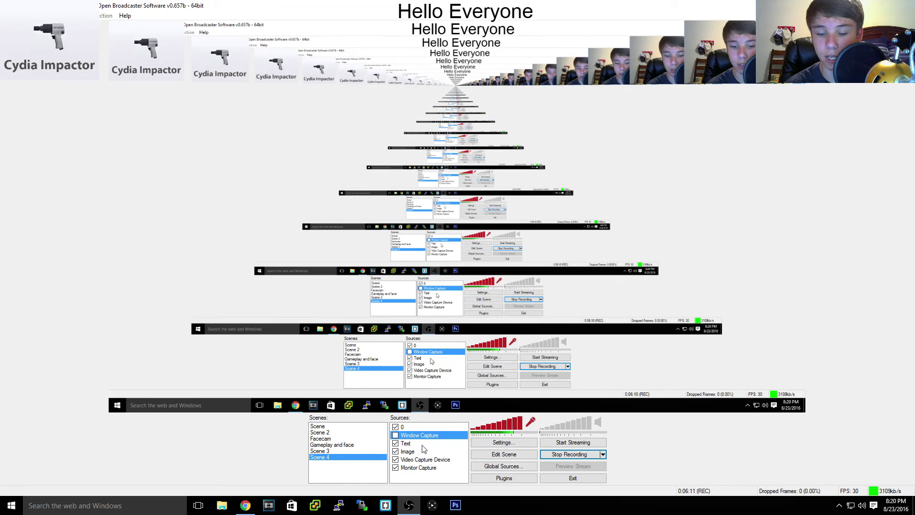